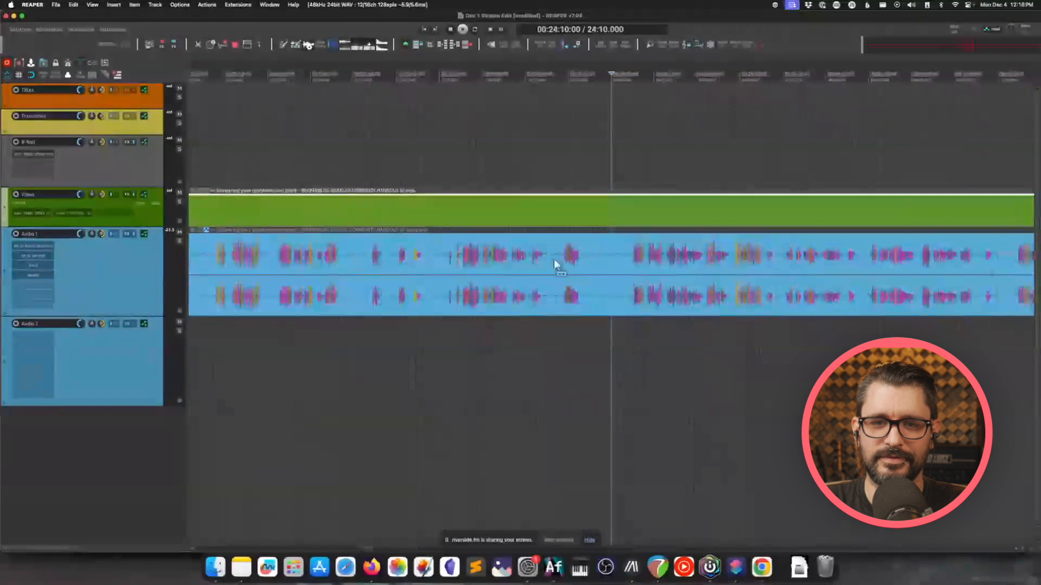
# Step: Set a time selection over the silent gap in the speech, from 00:24:06:25 to 00:24:12:00
pyautogui.hscroll(3, 542, 227)
pyautogui.moveTo(432, 221); pyautogui.dragTo(539, 222)
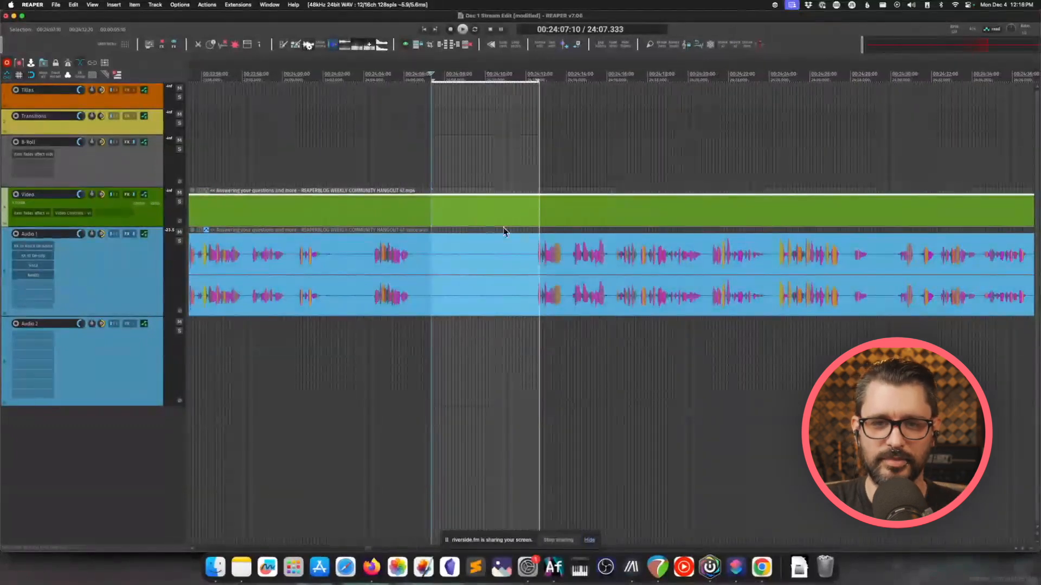
pyautogui.moveTo(521, 216); pyautogui.dragTo(422, 222)
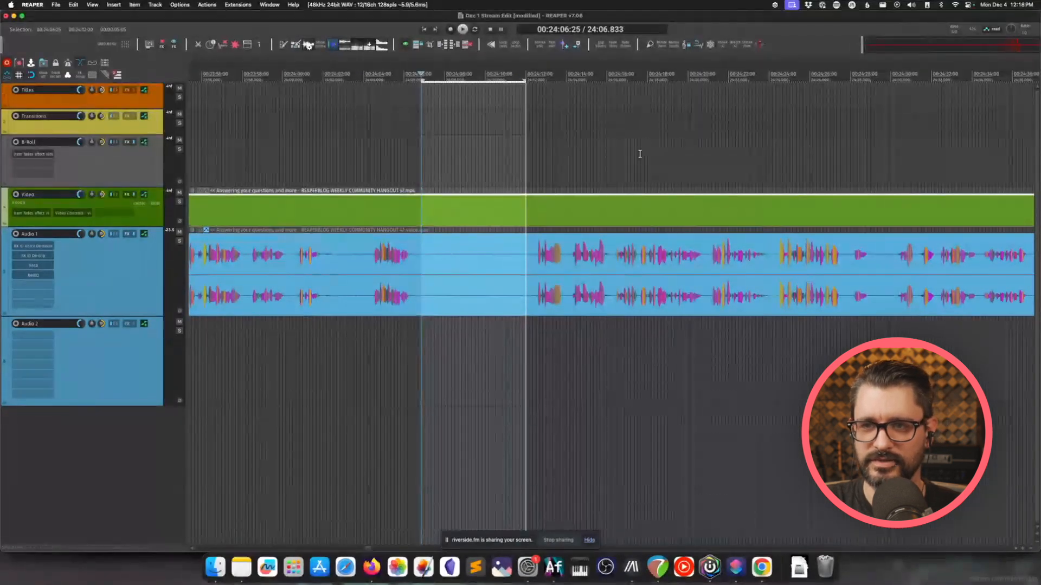
# Step: Try shrinking the selected gap to half its length with ripple while only the Video item is selected, and inspect the shortened section
pyautogui.click(747, 43)
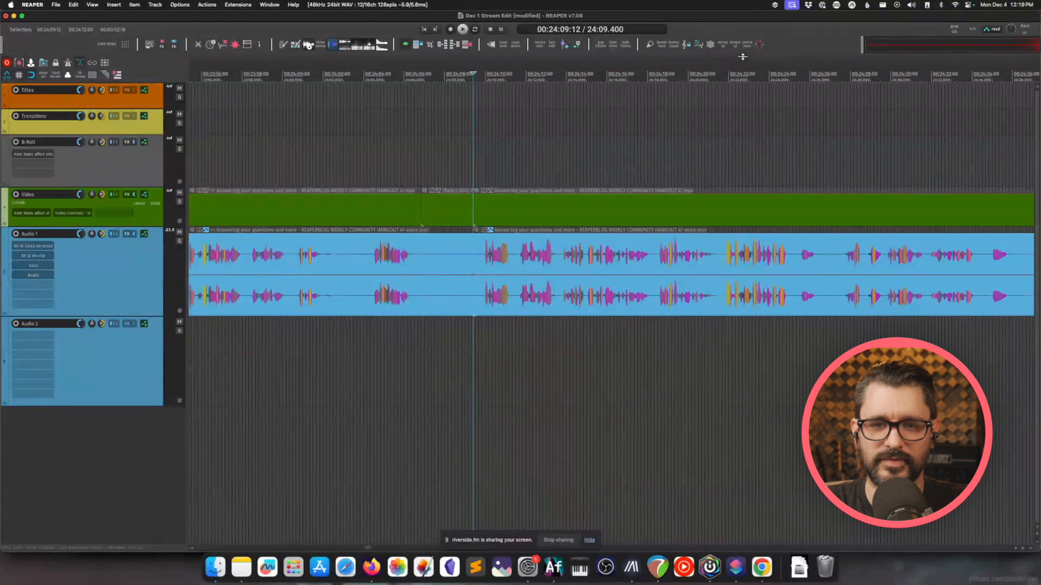
pyautogui.click(434, 217)
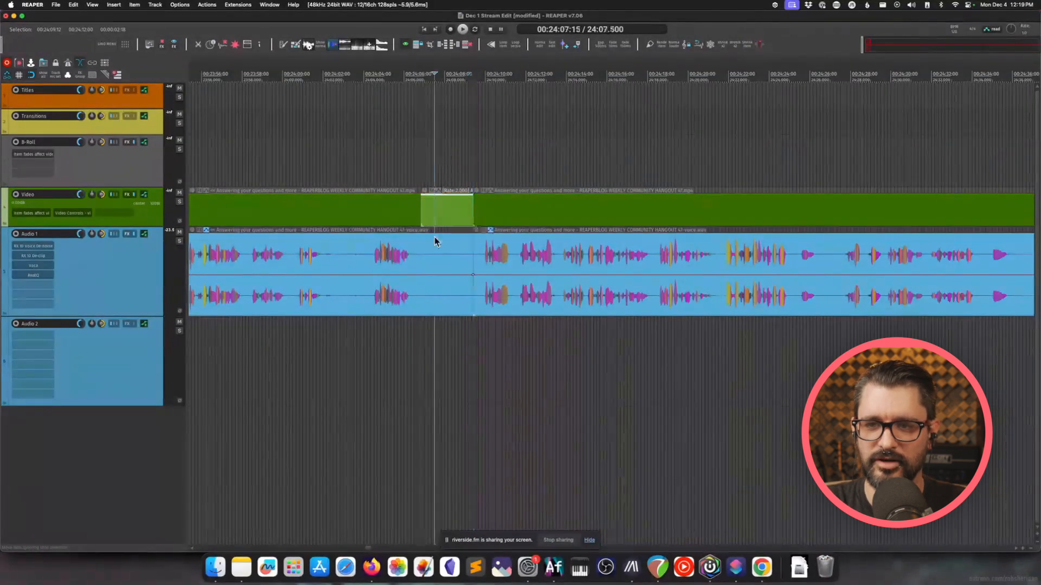
pyautogui.click(451, 220)
pyautogui.scroll(3, 470, 244)
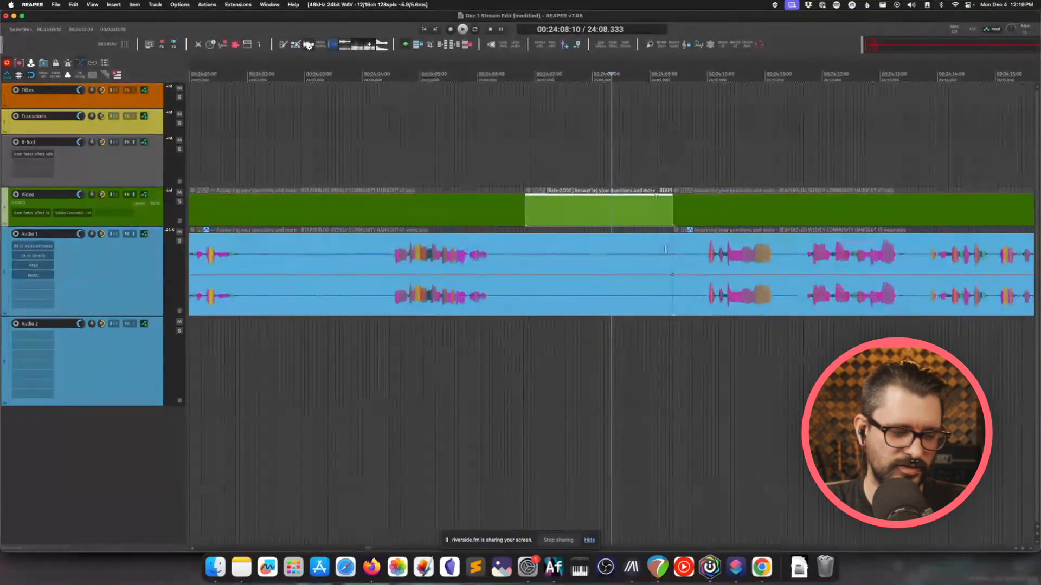
pyautogui.click(547, 215)
# Step: Undo the half-length shrink made with only the Video item selected
pyautogui.press('super+z')
pyautogui.press('super+z')
pyautogui.press('super+z')
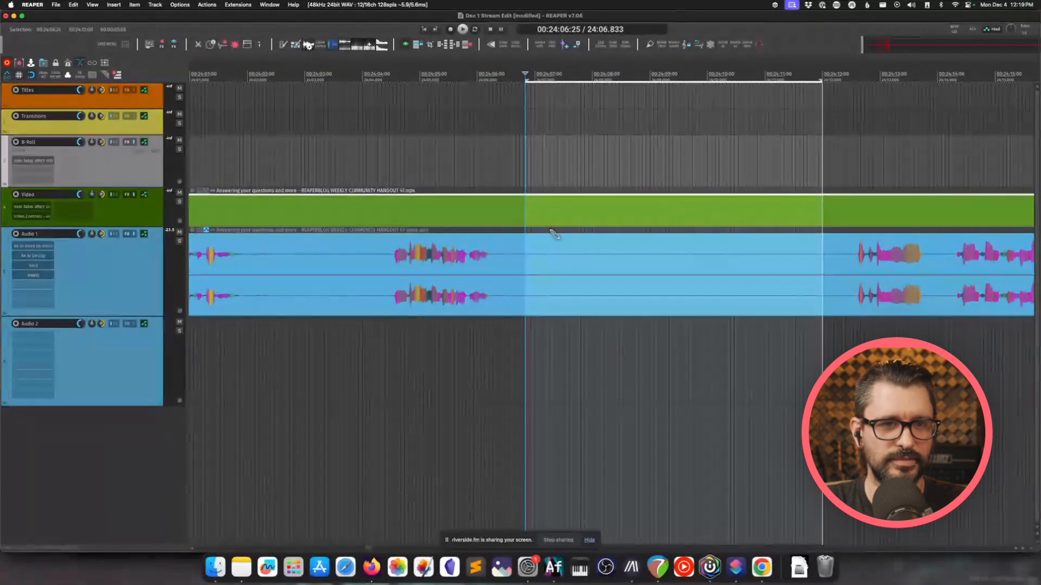
# Step: Select the Video and Audio 1 items together and try shrinking their section in the time selection to half length with ripple
pyautogui.hscroll(1, 524, 248)
pyautogui.hscroll(2, 523, 247)
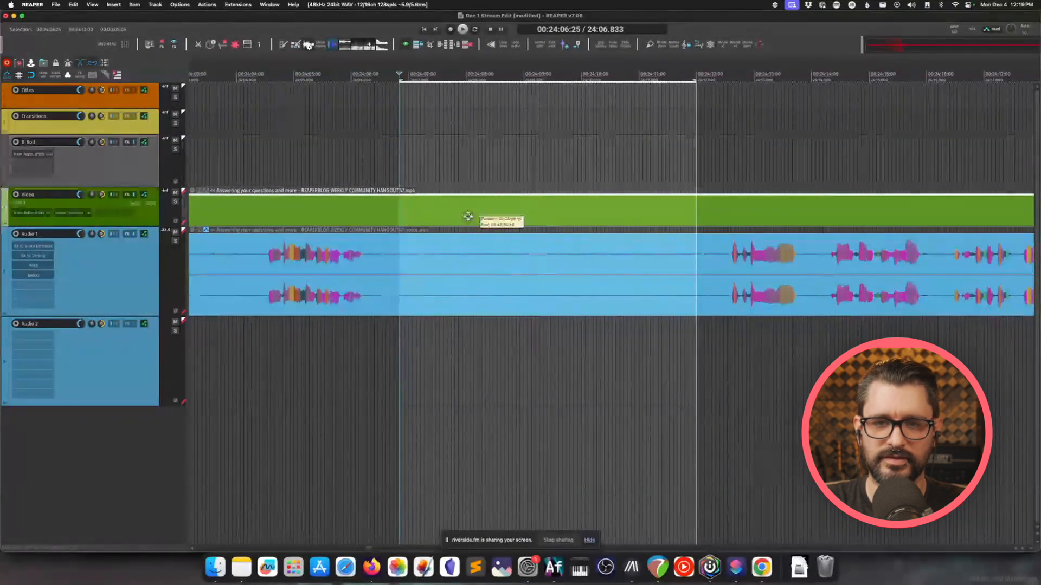
pyautogui.click(482, 261)
pyautogui.click(488, 210)
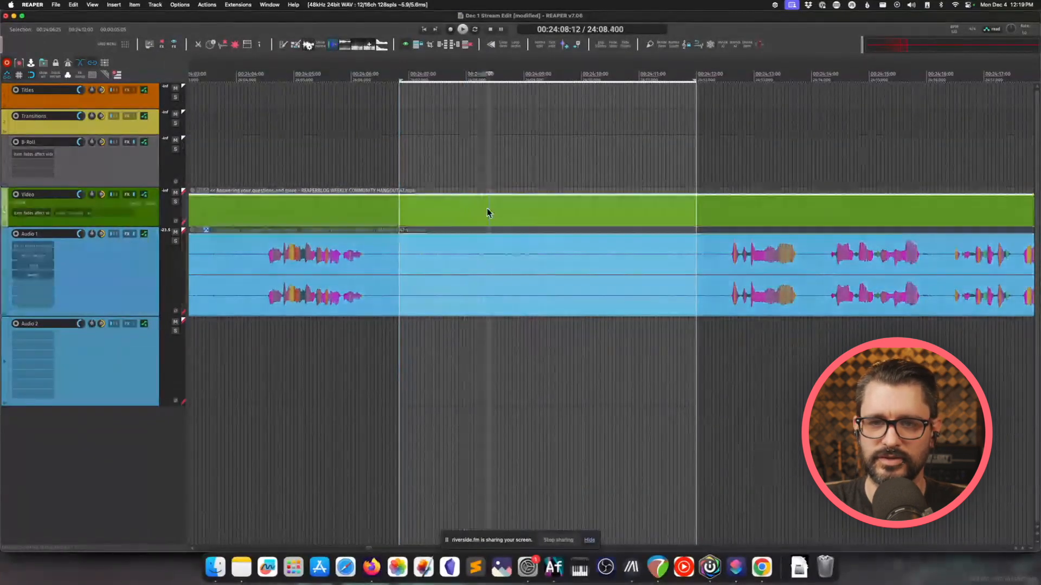
pyautogui.keyDown('shift'); pyautogui.click(493, 269); pyautogui.keyUp('shift')
pyautogui.click(747, 47)
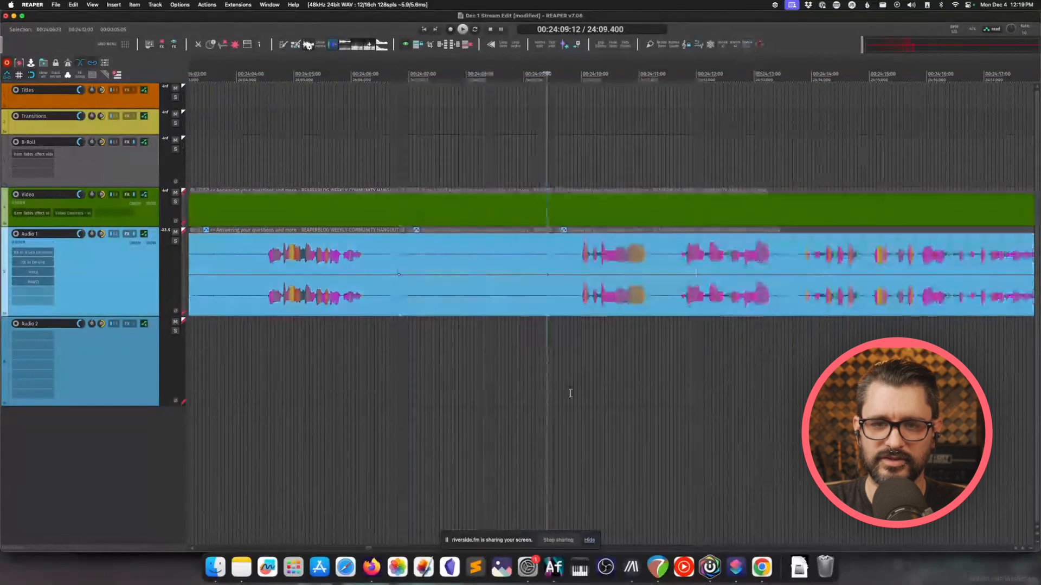
pyautogui.click(419, 204)
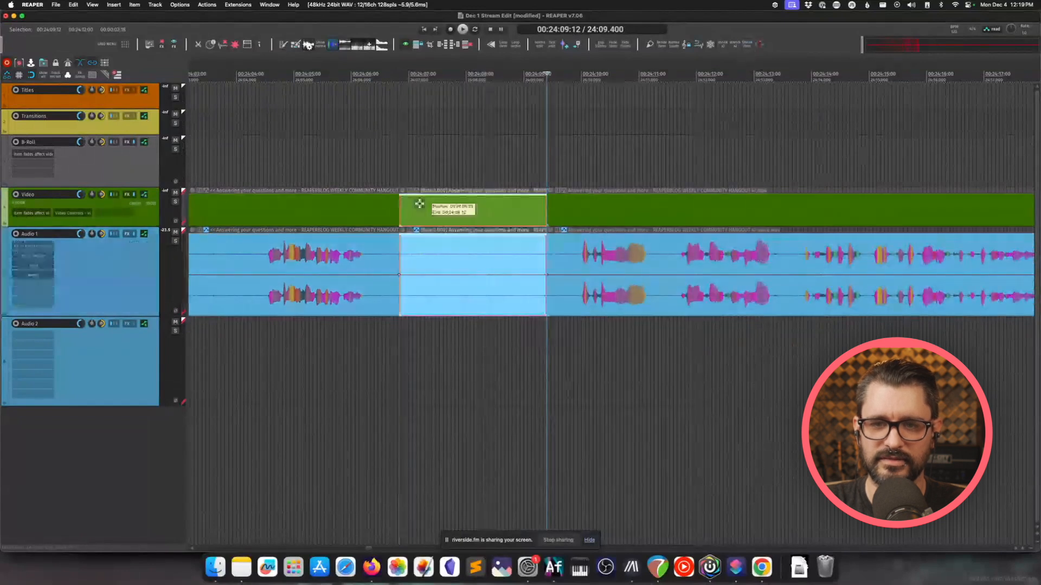
pyautogui.click(478, 214)
# Step: Undo the half-length shrink of both the video and audio sections
pyautogui.press('super+z')
pyautogui.press('super+z')
pyautogui.press('super+z')
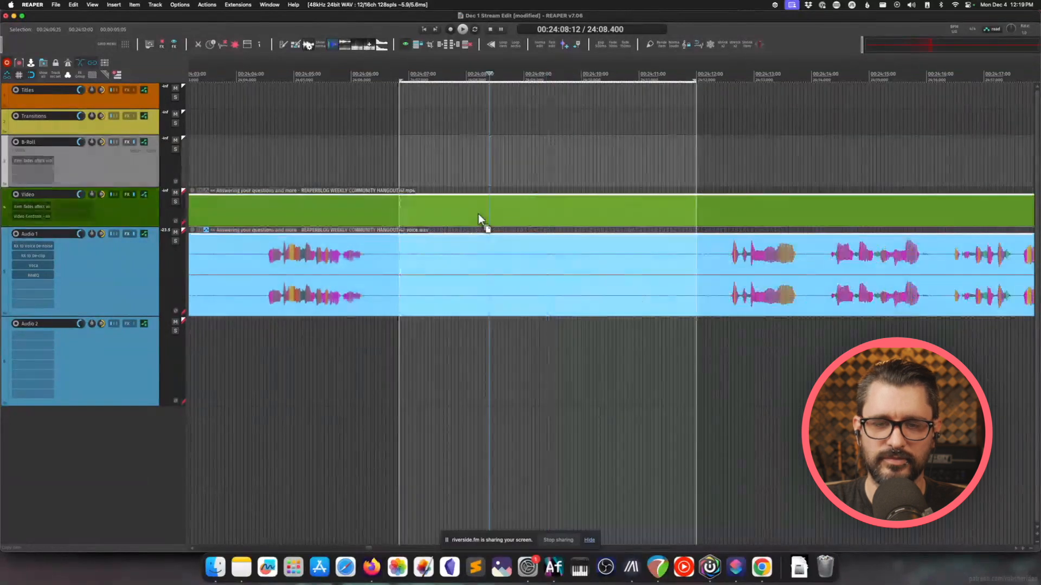
# Step: Split the Video item and the Audio 1 item at both edges of the time selection around the silent gap
pyautogui.click(477, 215)
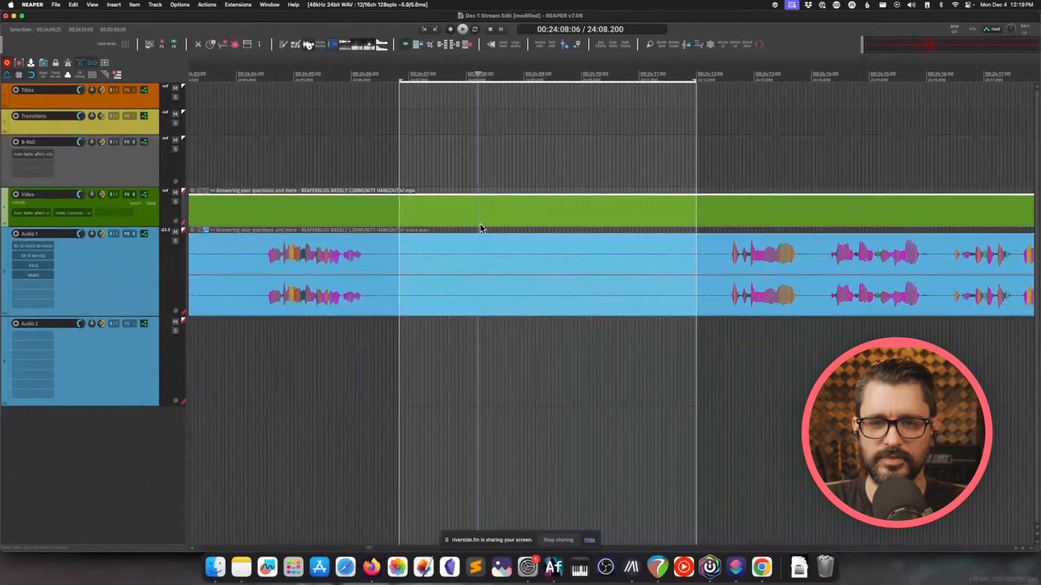
pyautogui.click(399, 215)
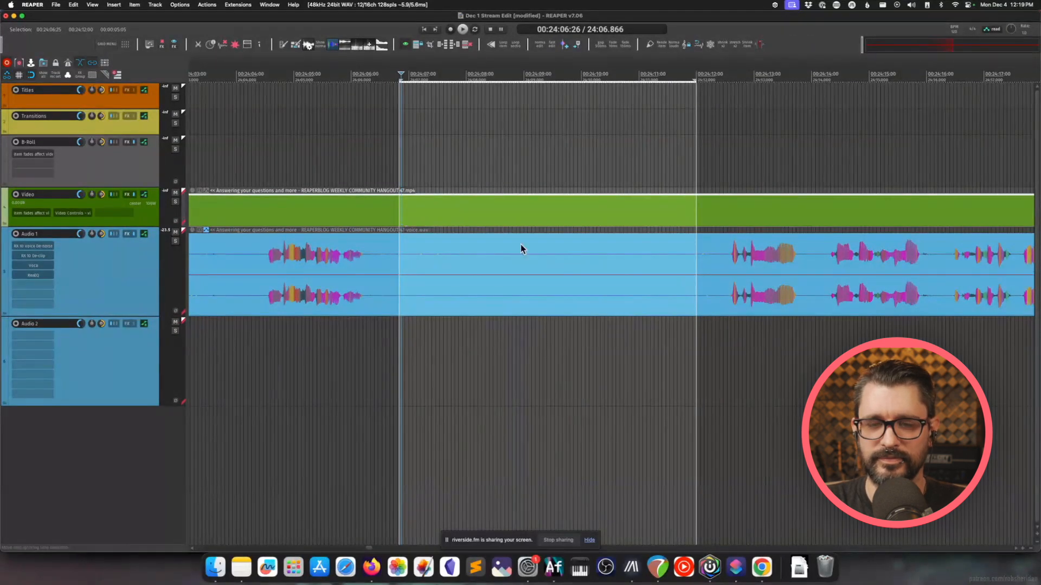
pyautogui.hscroll(1, 517, 373)
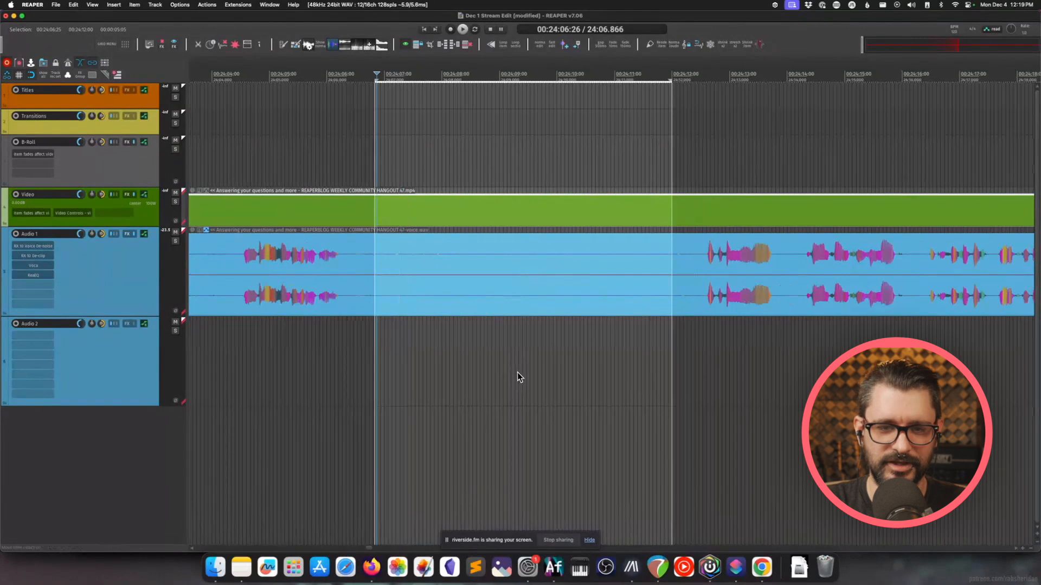
pyautogui.click(378, 218)
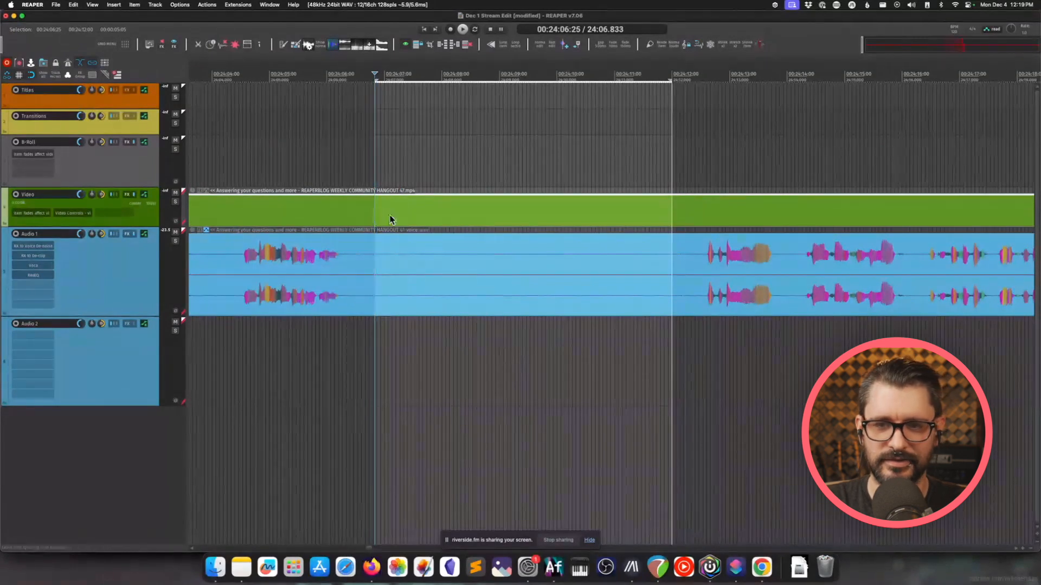
pyautogui.press('s')
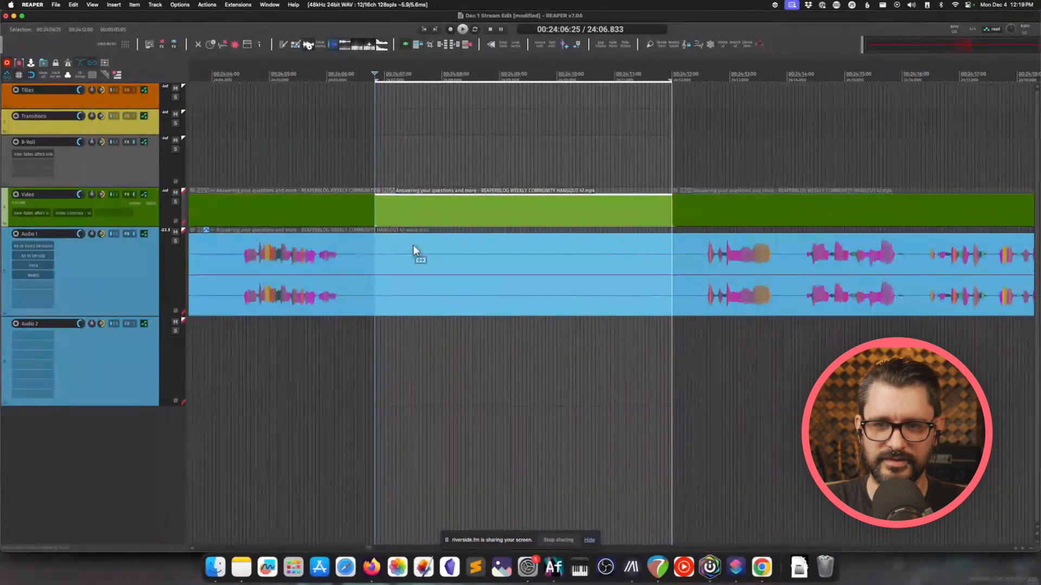
pyautogui.click(446, 265)
pyautogui.press('s')
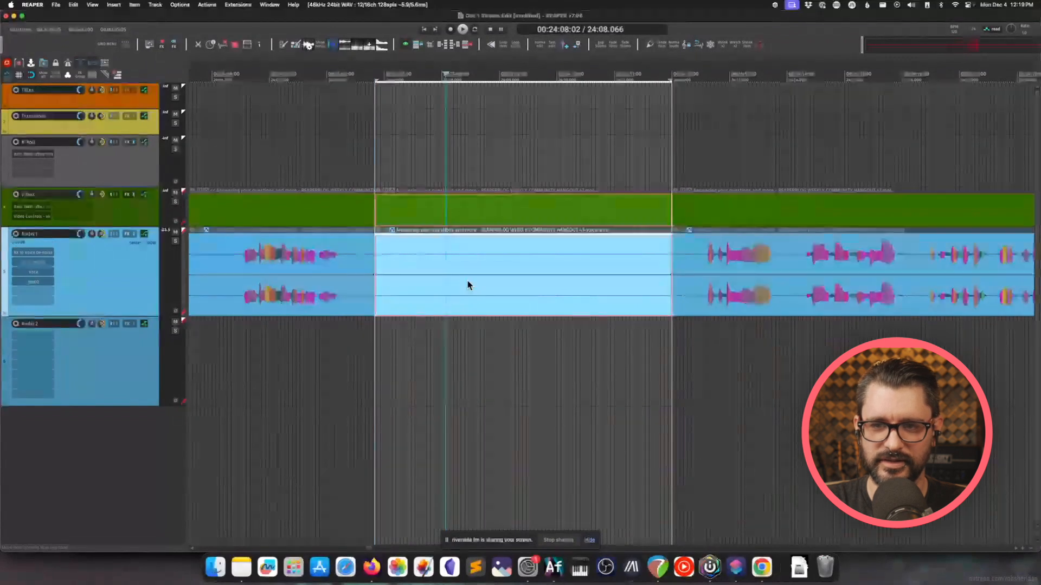
# Step: Select the split video and audio sections together and time-compress them so they end at 00:24:09:08
pyautogui.click(550, 217)
pyautogui.keyDown('shift'); pyautogui.click(560, 261); pyautogui.keyUp('shift')
pyautogui.keyDown('shift'); pyautogui.click(607, 212); pyautogui.keyUp('shift')
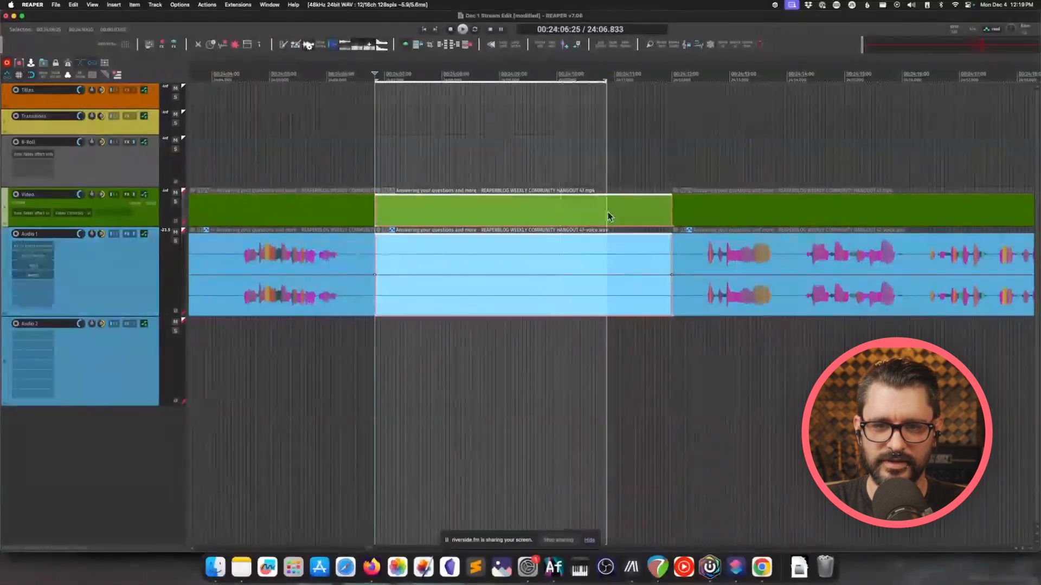
pyautogui.moveTo(671, 211); pyautogui.dragTo(513, 223)
# Step: Set the time selection over the empty gap after the compressed sections and remove its contents, moving later items
pyautogui.doubleClick(583, 220)
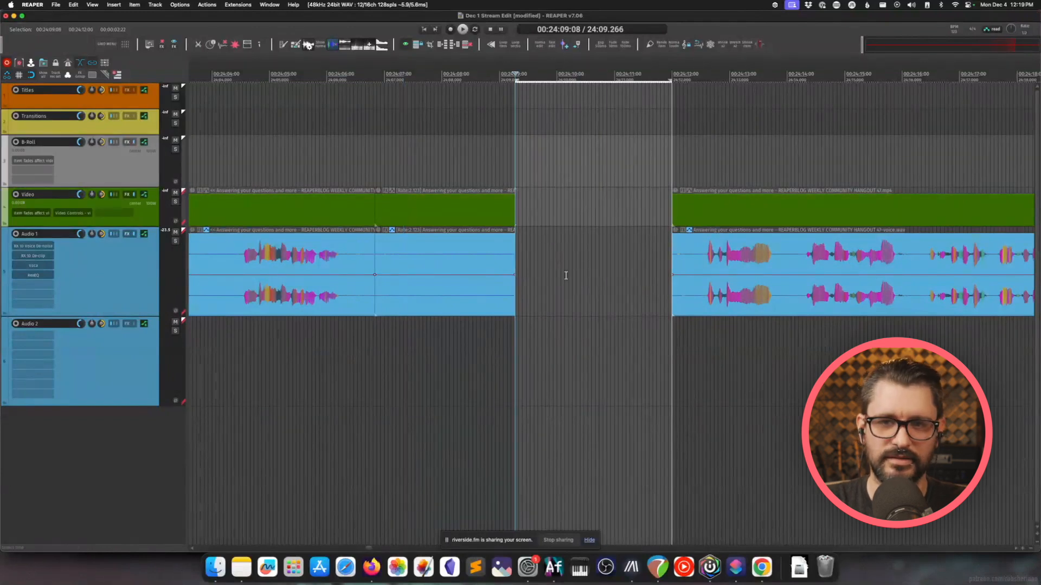
pyautogui.rightClick(598, 112)
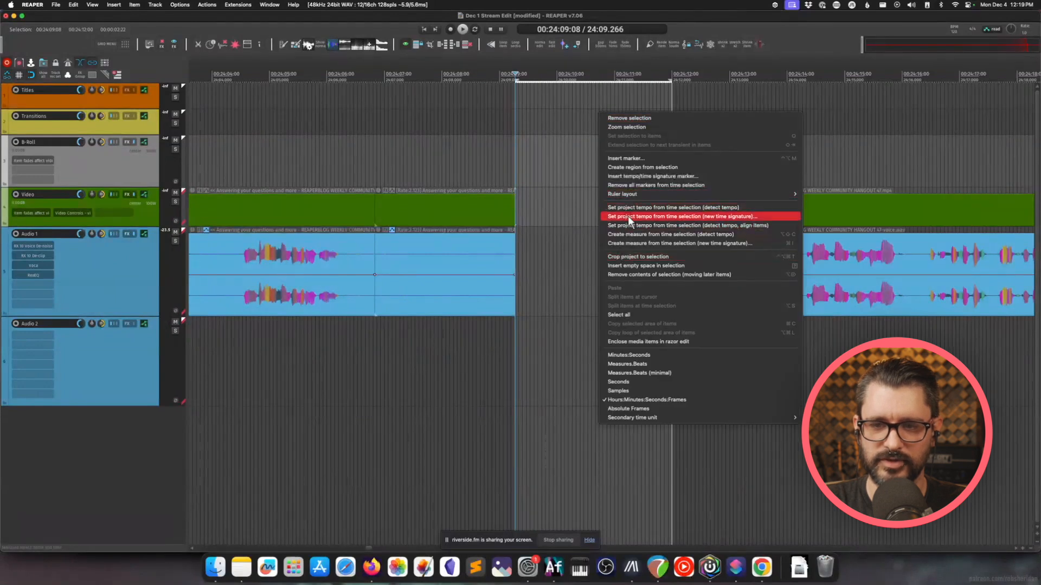
pyautogui.click(637, 274)
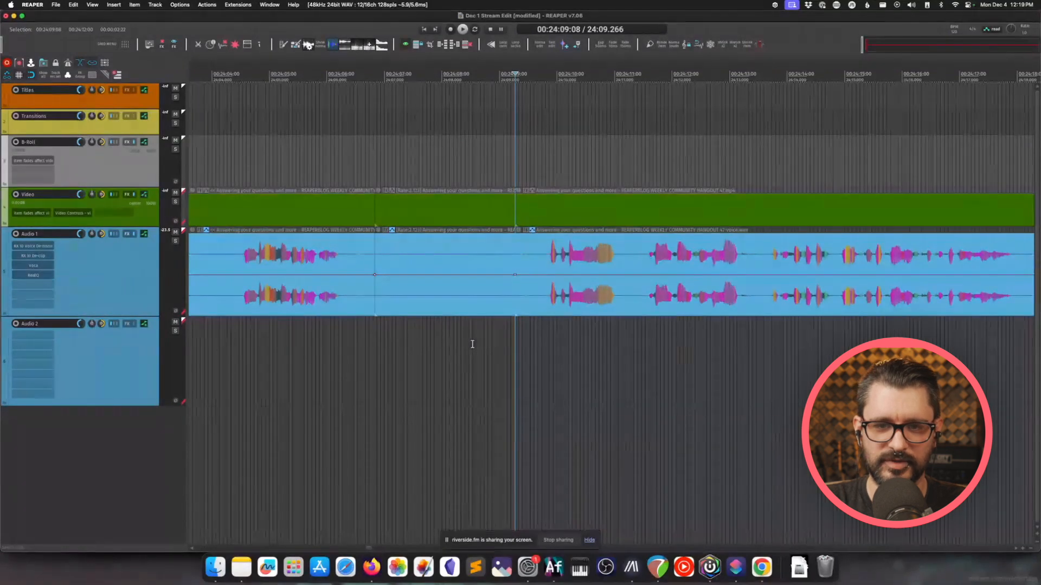
# Step: Undo the gap removal and the time compression, keeping the split video and audio sections
pyautogui.hotkey('ctrl', 'z')
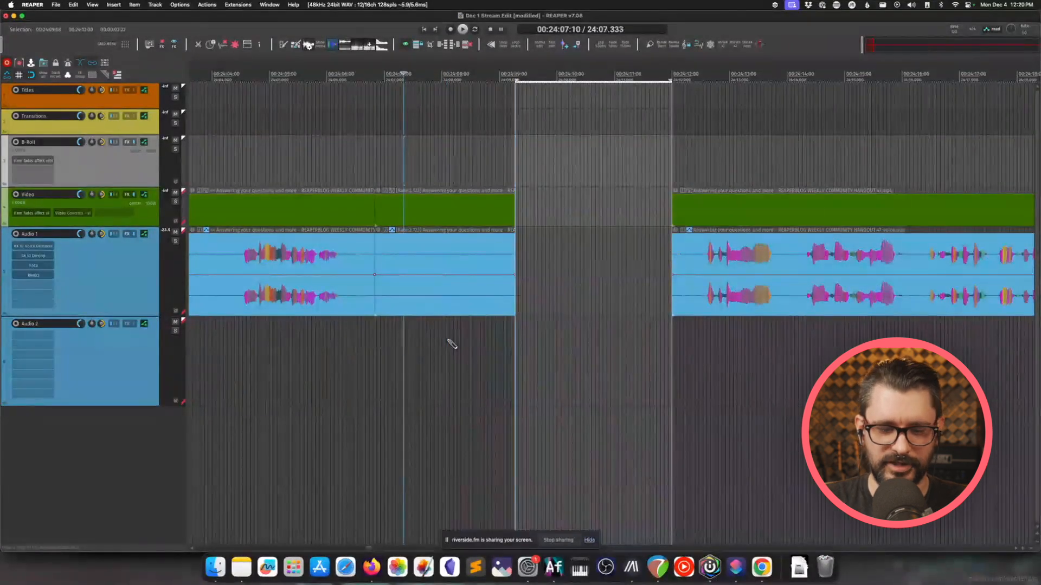
pyautogui.hotkey('ctrl', 'z')
pyautogui.press('super+z')
pyautogui.press('super+z')
pyautogui.press('super+z')
pyautogui.click(465, 169)
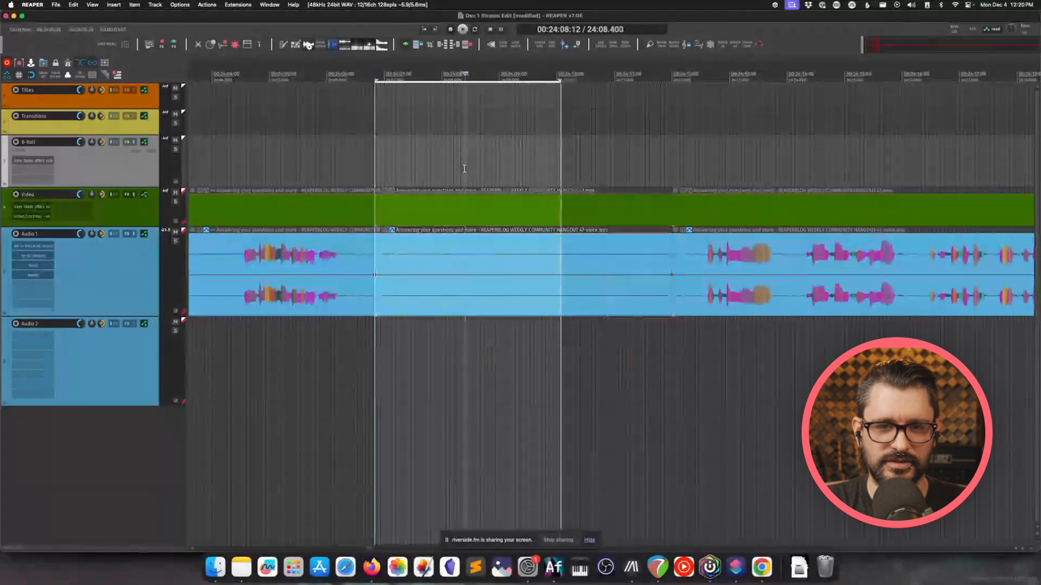
# Step: Find the custom action assigned to Cmd+Opt+Control+4, examine the commands in "Shrink item by 1/2 and ripple gap", and leave it unedited
pyautogui.press('?')
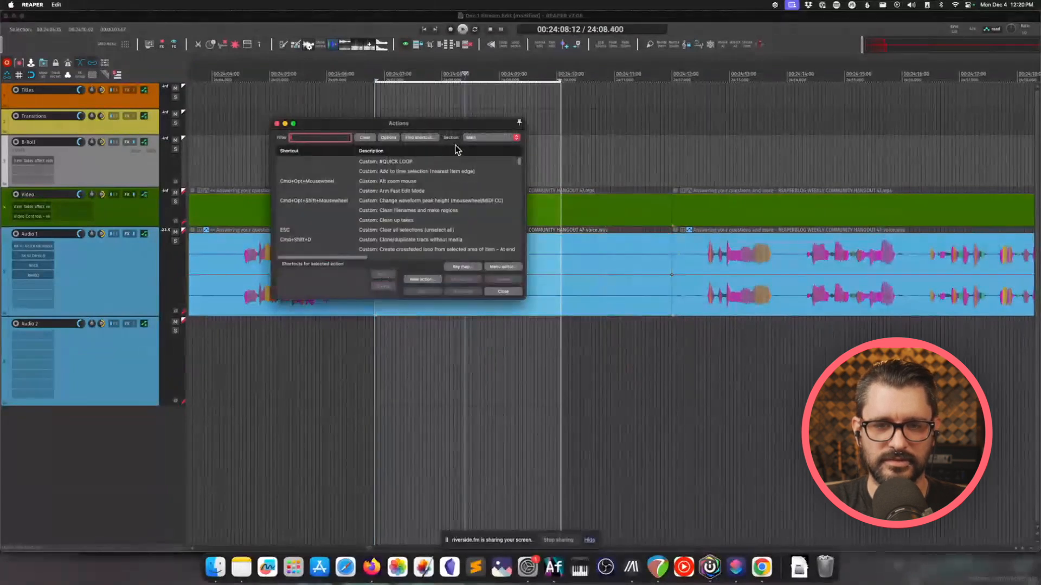
pyautogui.click(415, 138)
pyautogui.press('ctrl+alt+super+4')
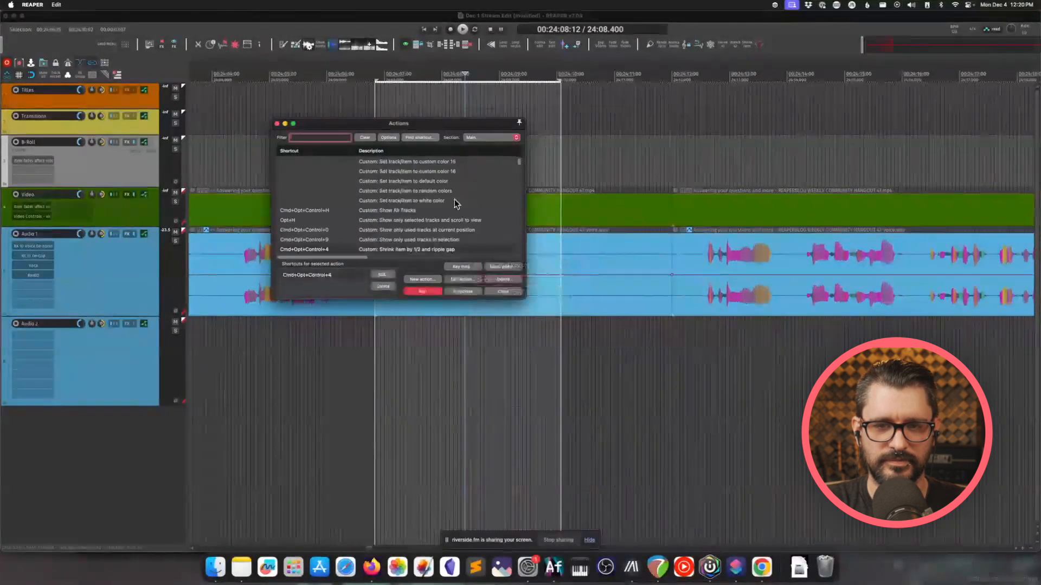
pyautogui.click(472, 280)
pyautogui.moveTo(392, 40); pyautogui.dragTo(451, 199)
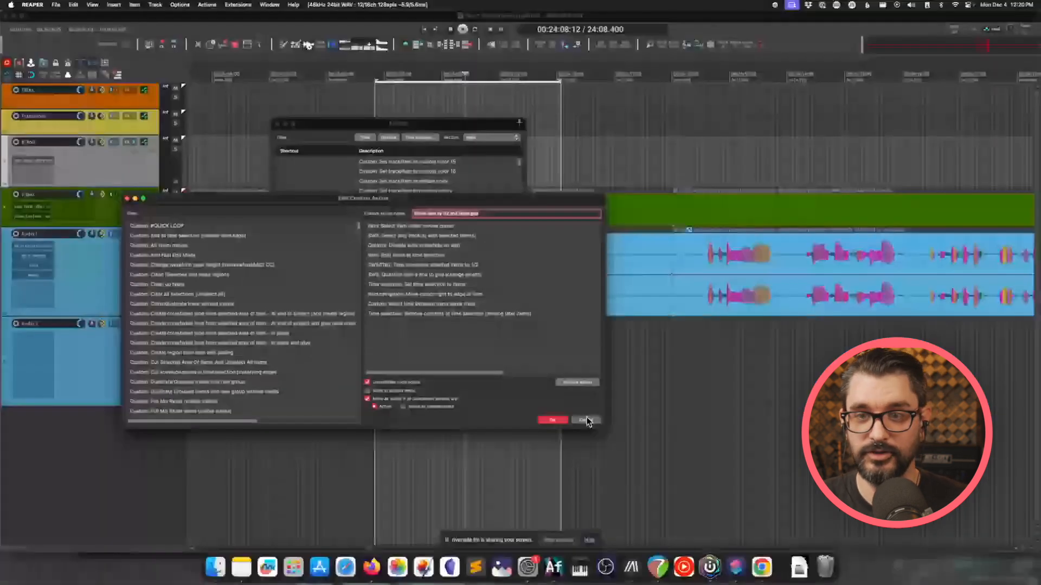
pyautogui.click(587, 420)
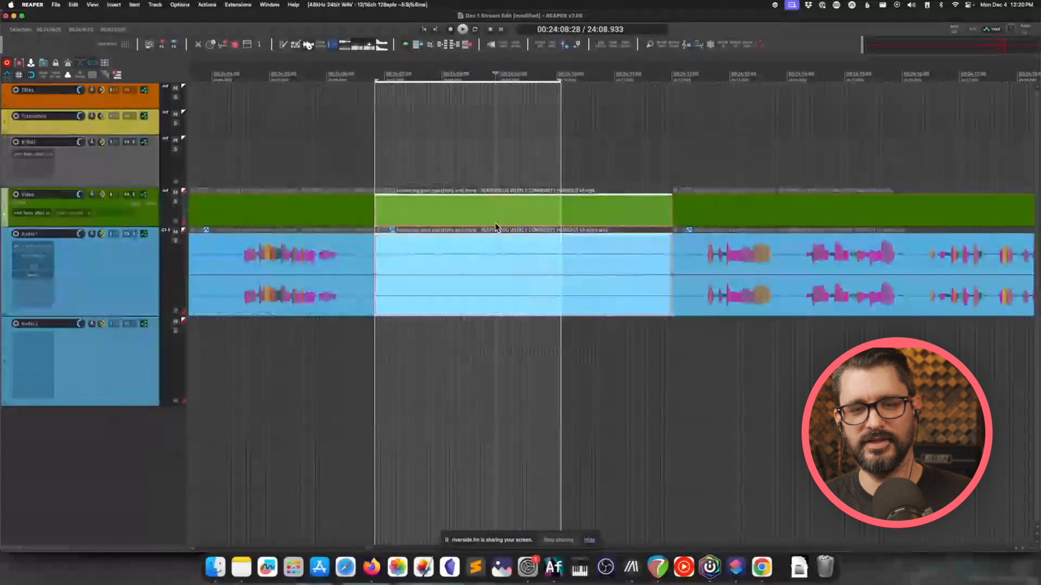
# Step: Set a time selection around the isolated quiet word on Audio 1, from 00:25:49:10 to 00:25:54:10
pyautogui.scroll(-5, 497, 281)
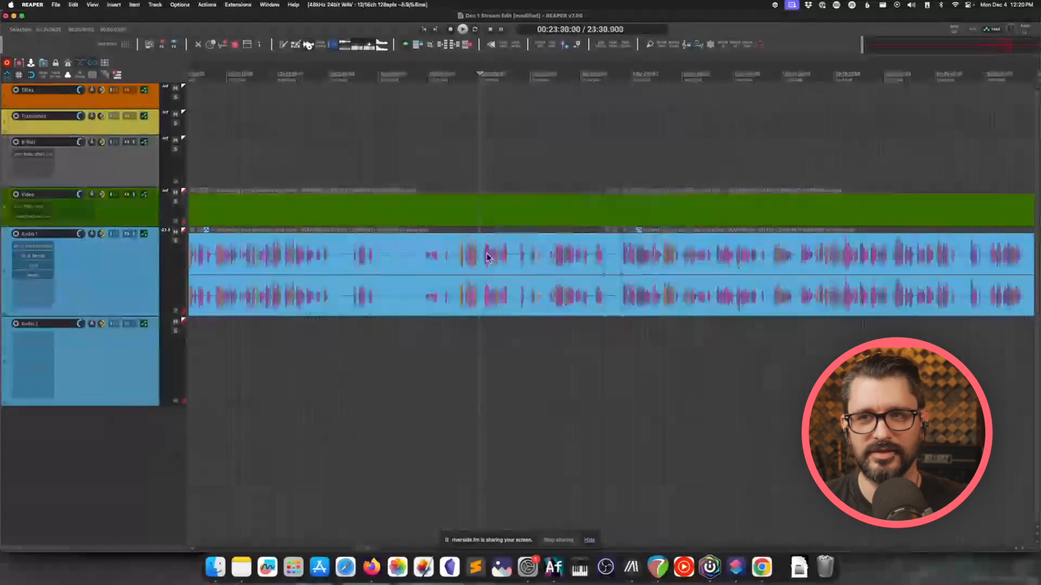
pyautogui.scroll(3, 487, 257)
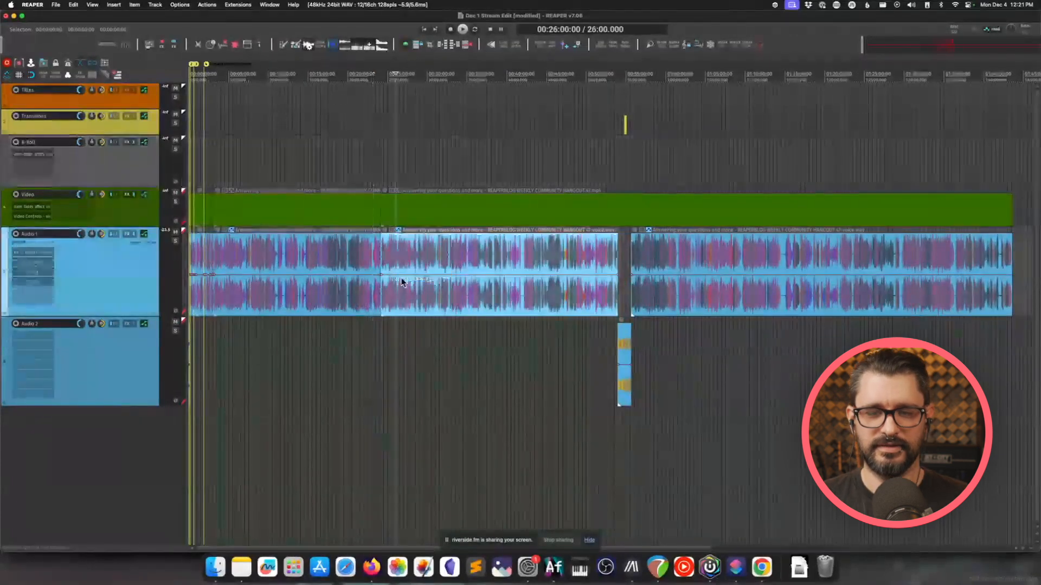
pyautogui.scroll(10, 422, 296)
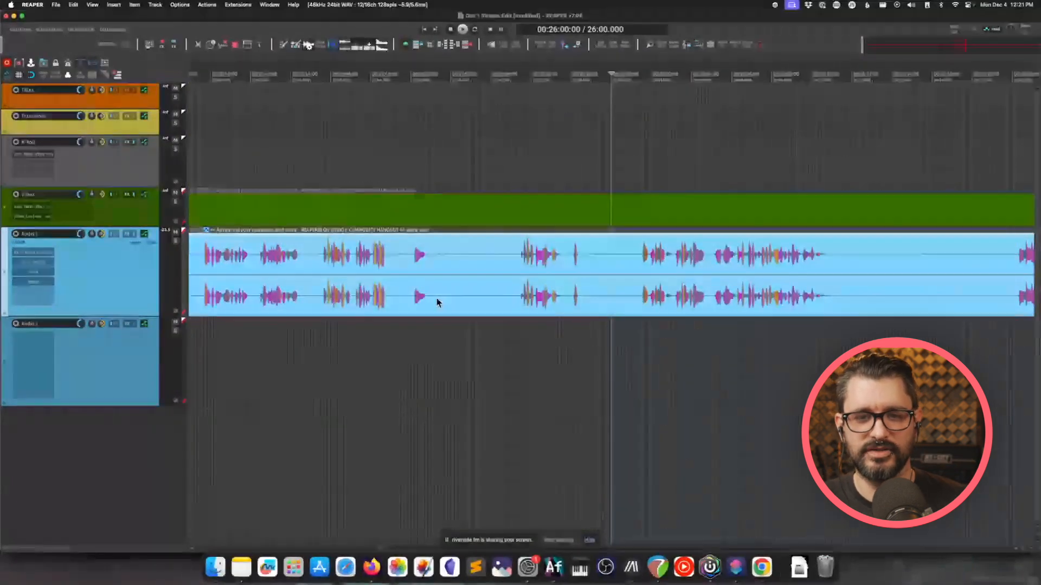
pyautogui.moveTo(399, 293); pyautogui.dragTo(497, 290)
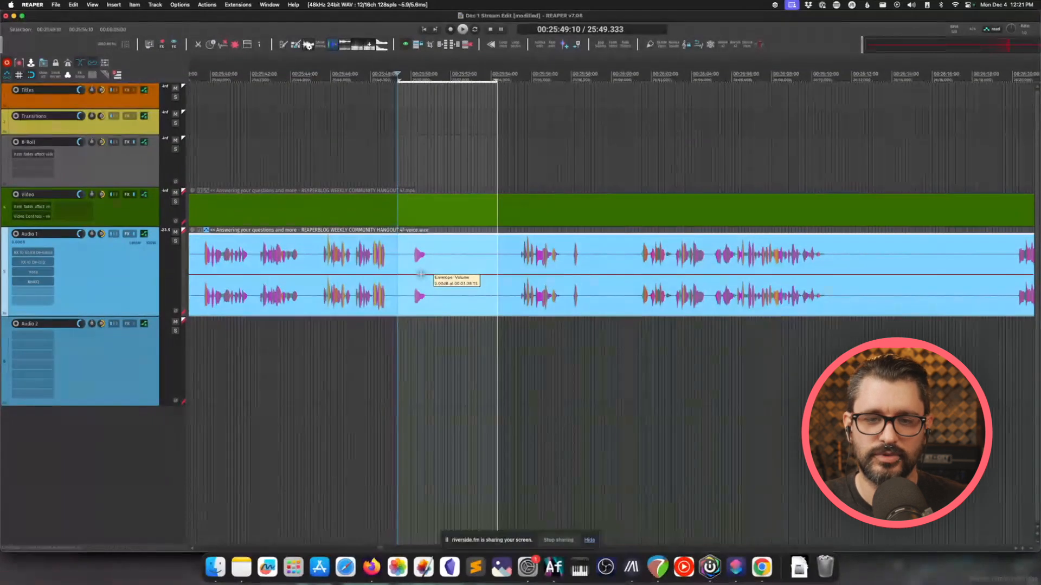
# Step: Try a lower volume envelope level within the time selection on Audio 1 and set that section to +2 dB
pyautogui.moveTo(421, 273); pyautogui.dragTo(421, 282)
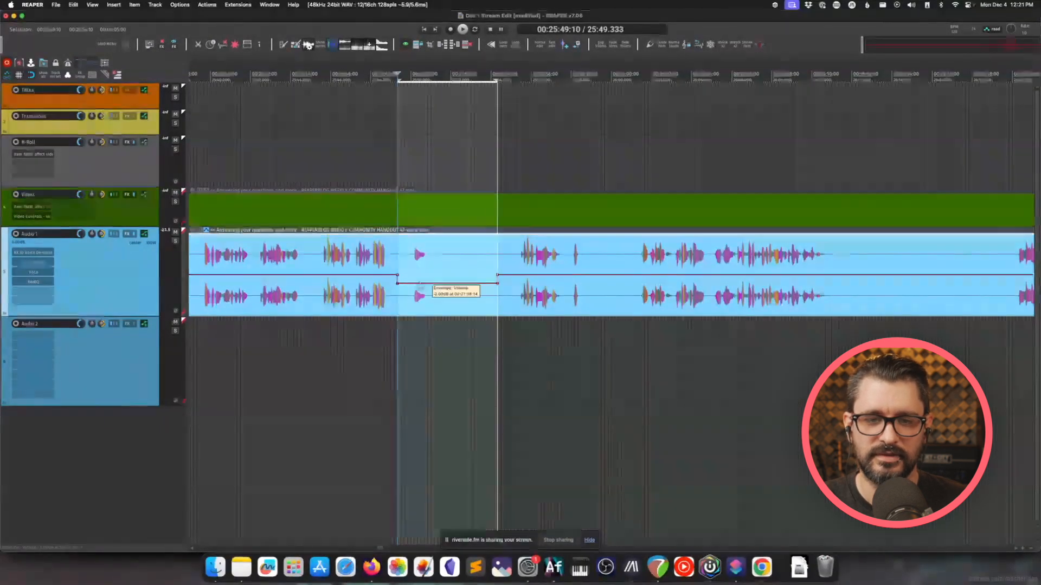
pyautogui.moveTo(420, 283); pyautogui.dragTo(421, 277)
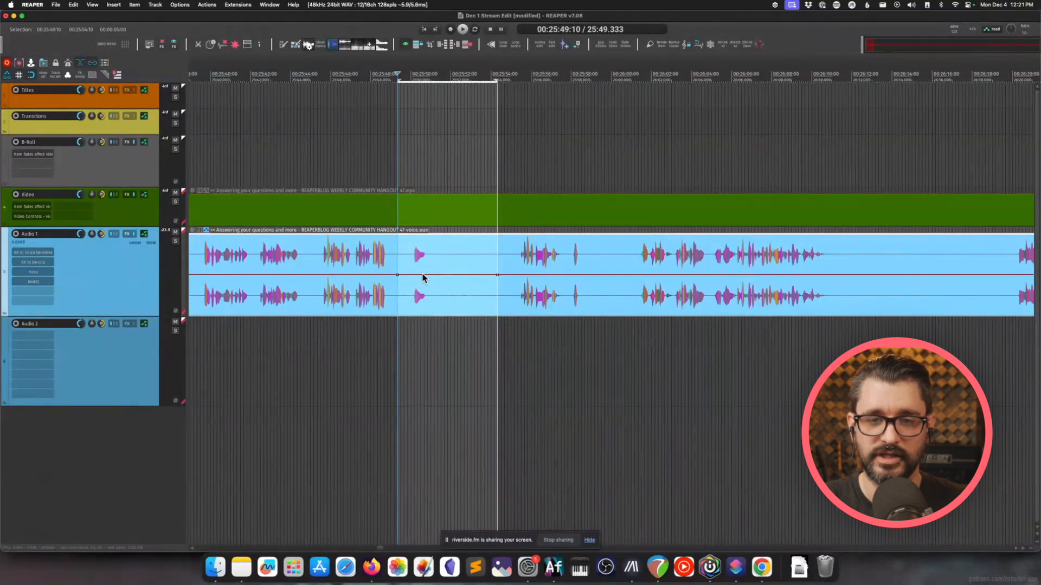
pyautogui.moveTo(423, 275); pyautogui.dragTo(423, 273)
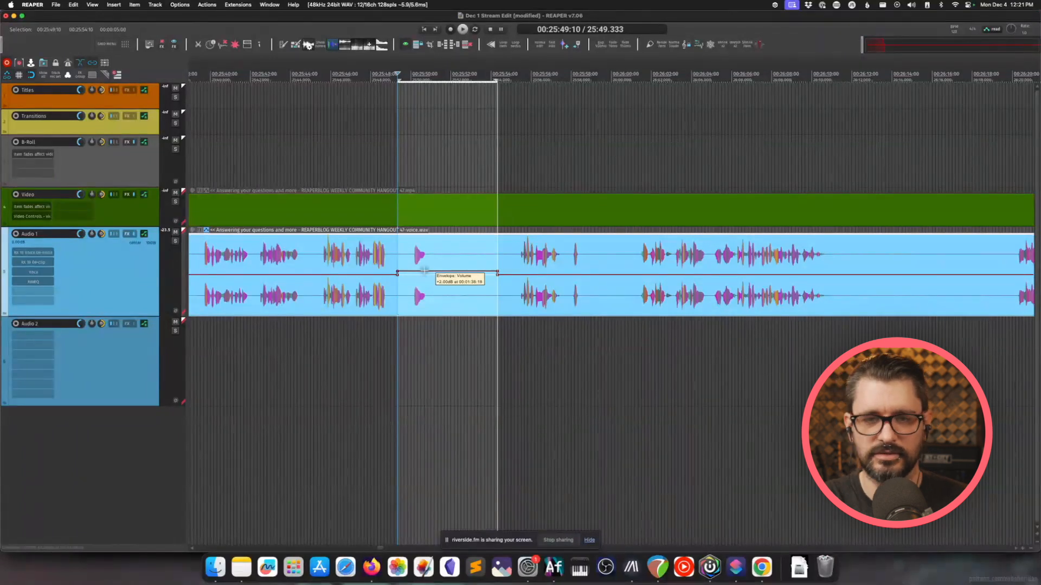
# Step: Look up the custom actions that raise and lower the selected envelope section by 2 dB and leave them unedited
pyautogui.hotkey('shift', '/')
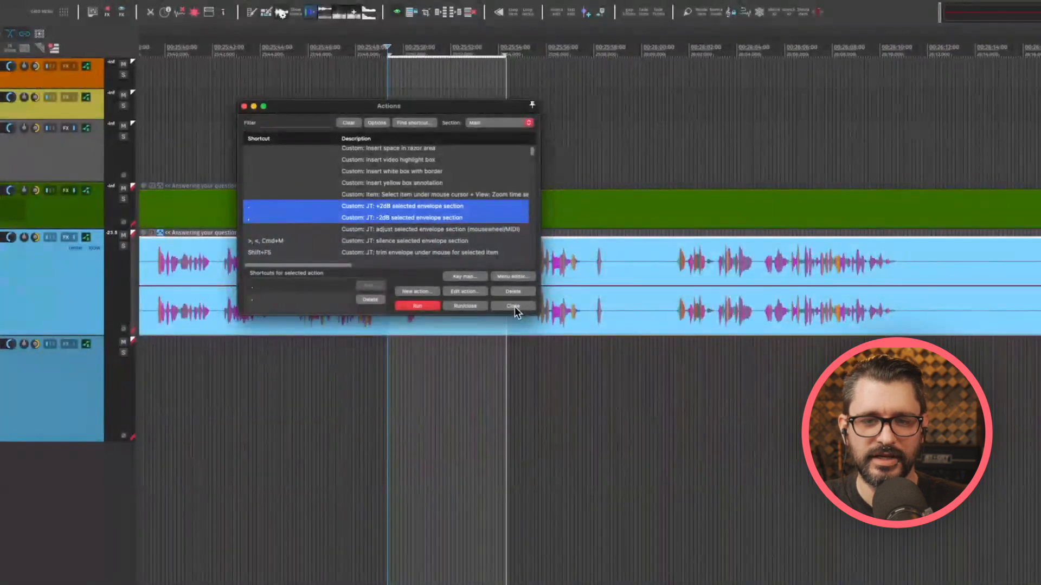
pyautogui.click(514, 307)
pyautogui.click(440, 313)
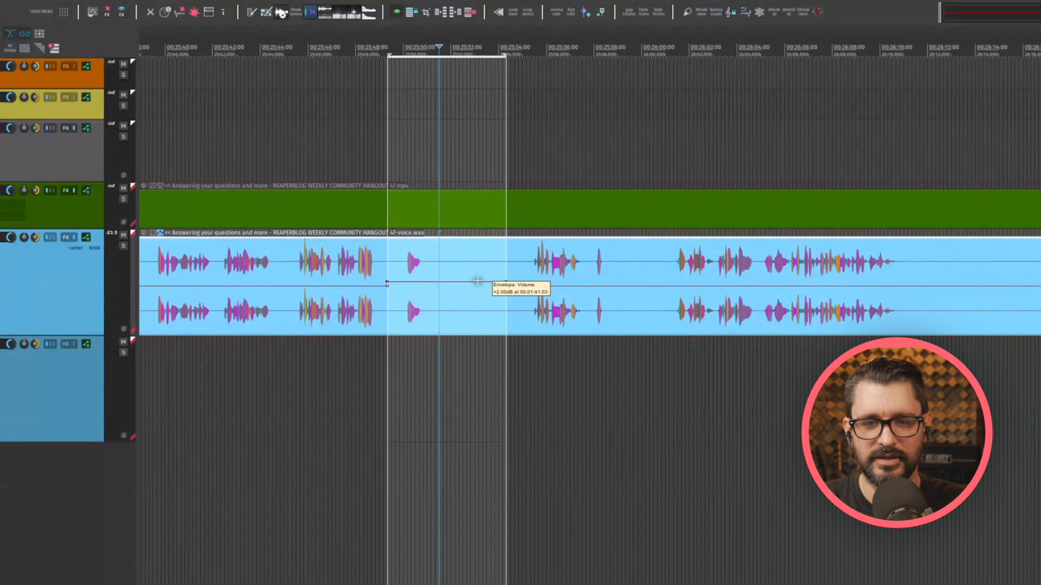
# Step: Silence the volume envelope on Audio 1 within the time selection around the isolated quiet word
pyautogui.click(447, 302)
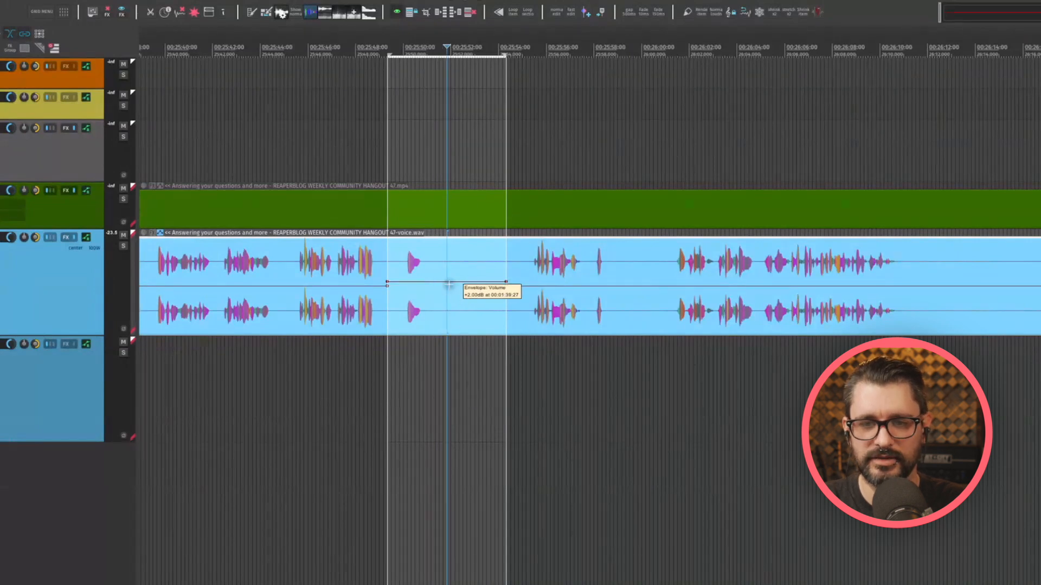
pyautogui.click(456, 312)
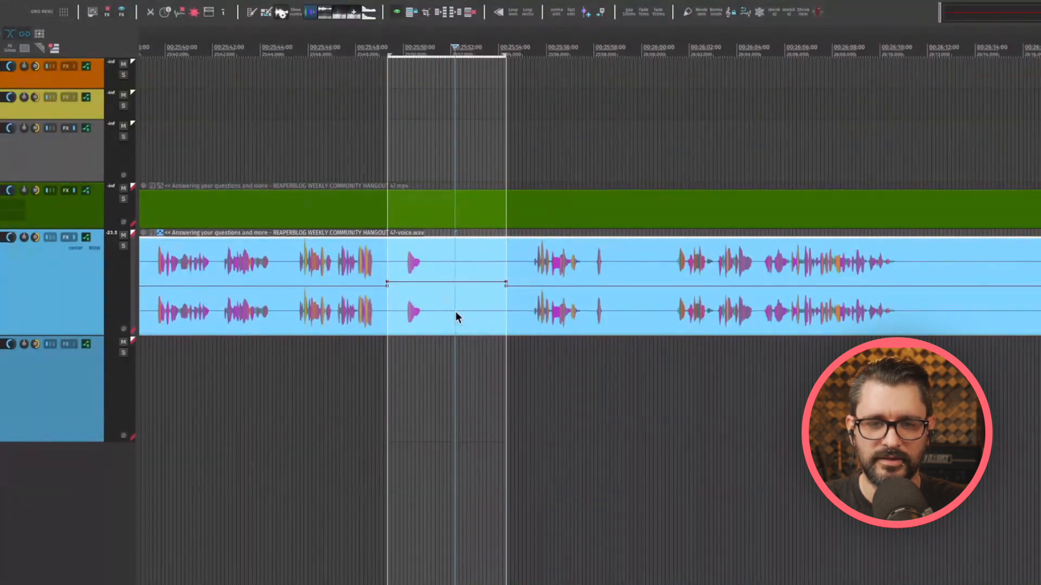
pyautogui.click(434, 285)
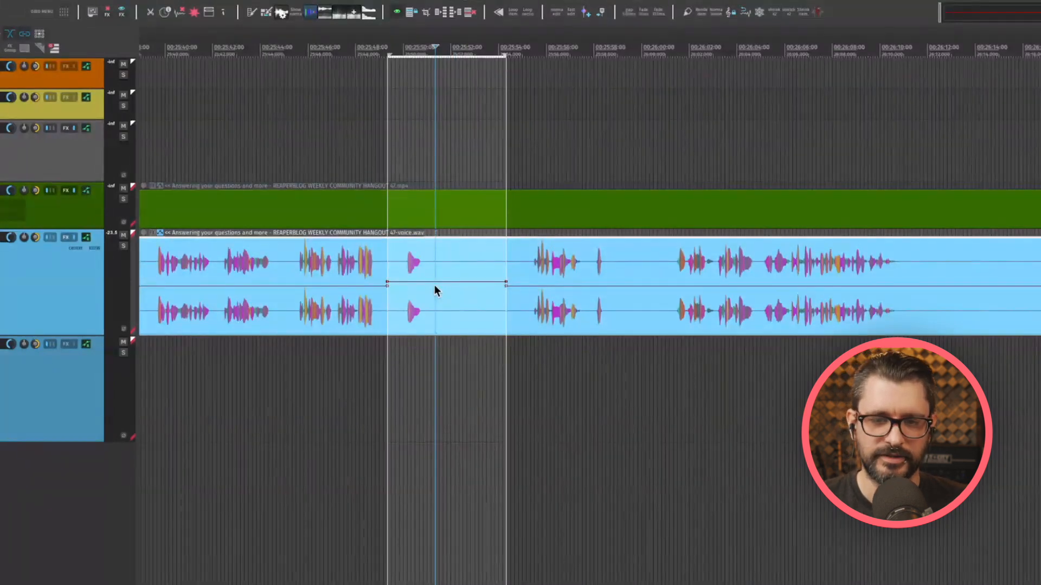
pyautogui.click(437, 291)
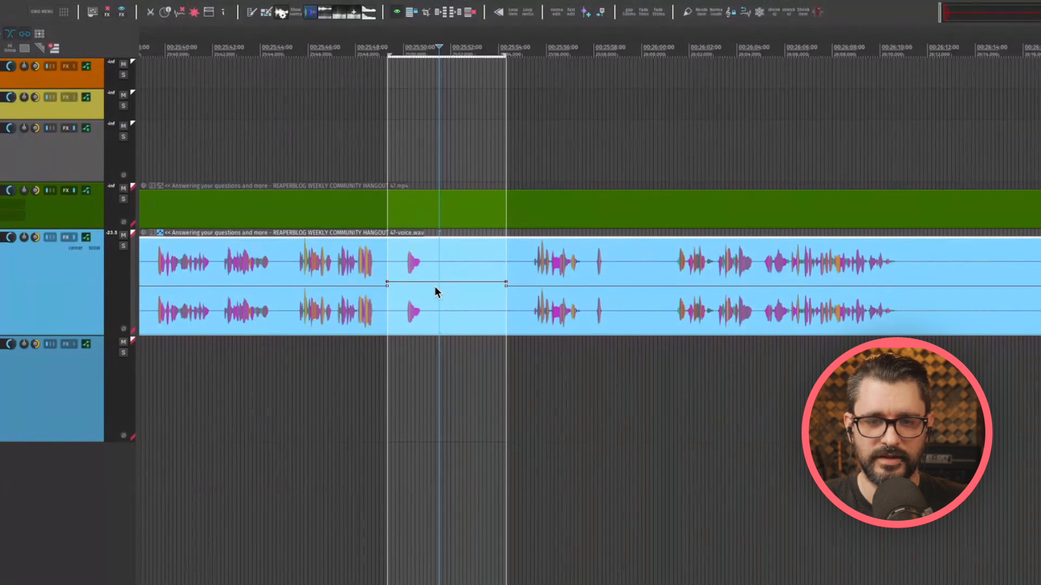
pyautogui.moveTo(437, 283); pyautogui.dragTo(460, 366)
# Step: Set a time selection over the short sound on Audio 1 from about 00:25:58:00 to 00:26:00:20 and silence its volume envelope
pyautogui.moveTo(595, 310); pyautogui.dragTo(657, 309)
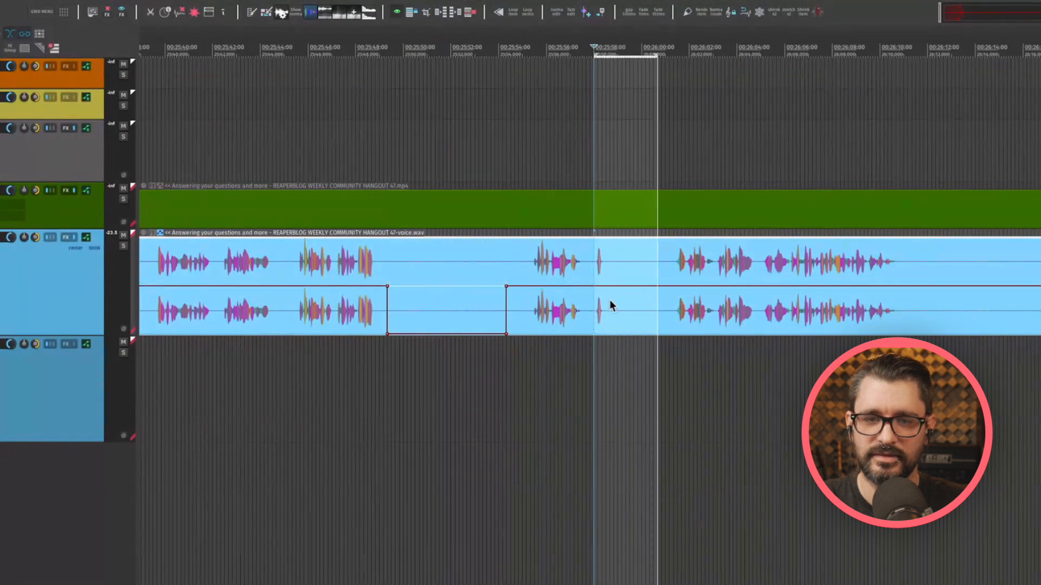
pyautogui.click(376, 325)
pyautogui.click(427, 326)
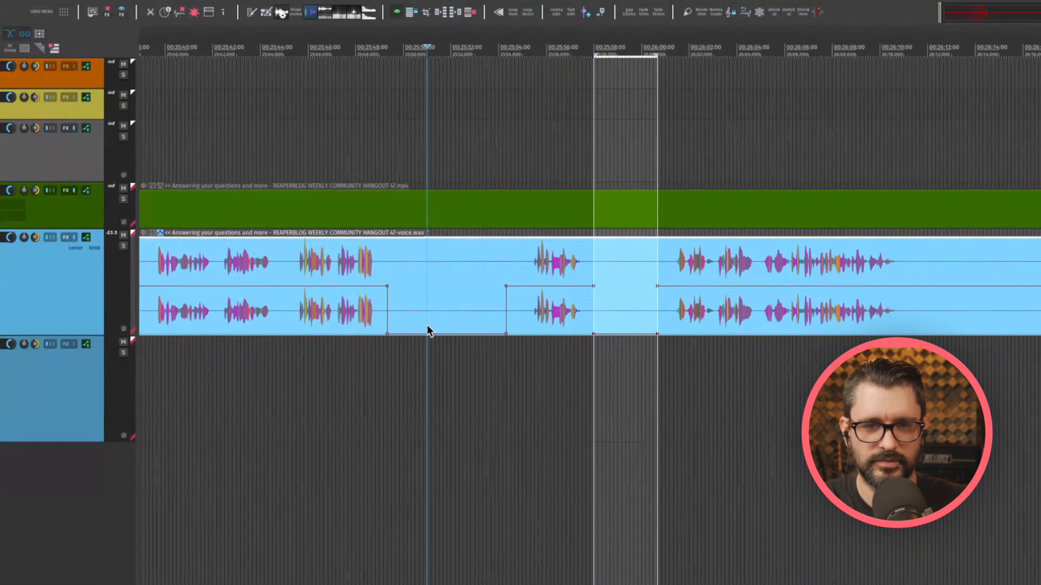
# Step: Find the custom action assigned to <, examine the commands in "JT: silence selected envelope section", and leave it unchanged
pyautogui.hotkey('shift', '/')
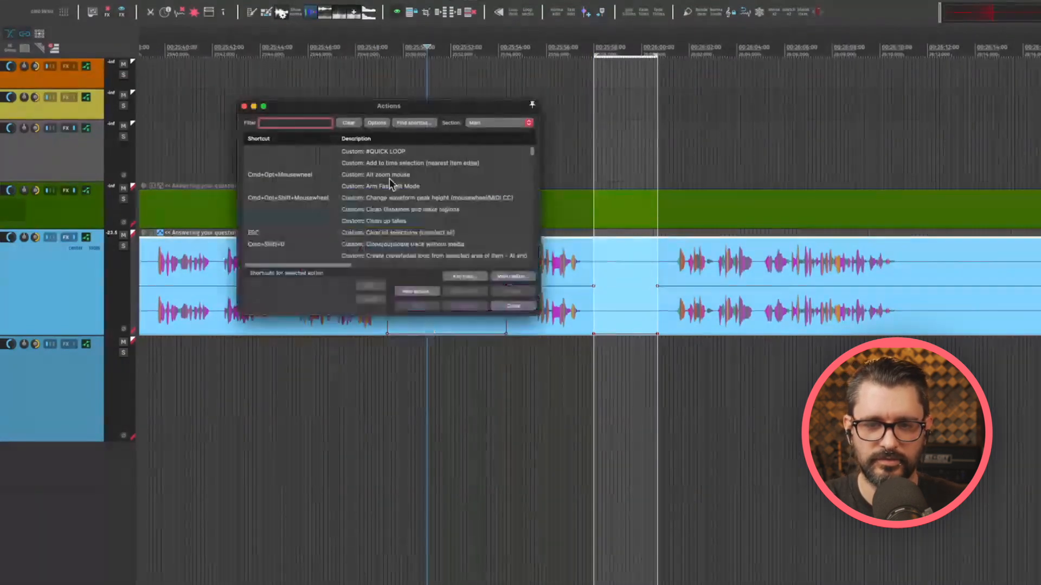
pyautogui.click(398, 124)
pyautogui.press('less')
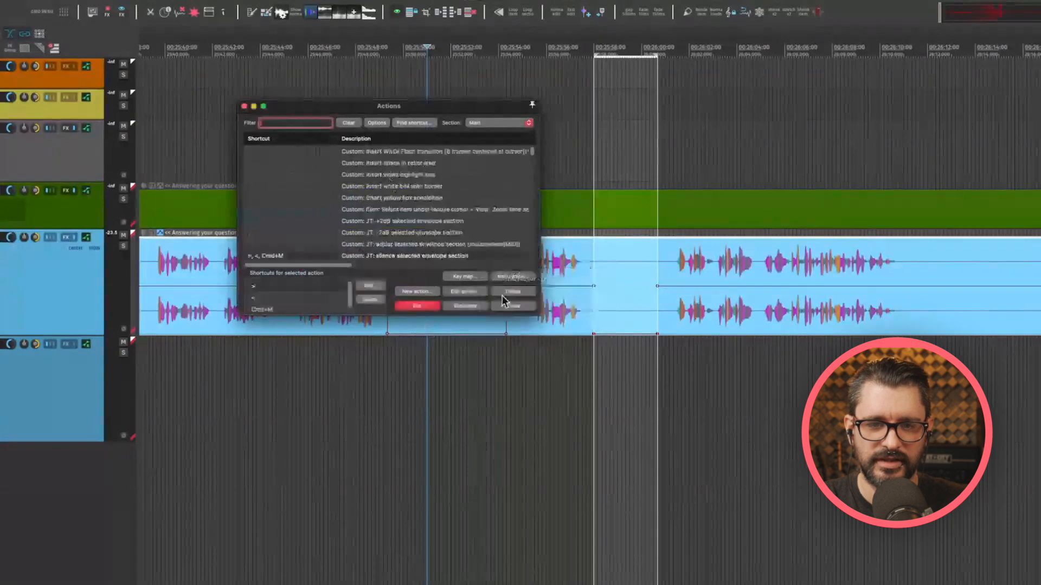
pyautogui.click(459, 293)
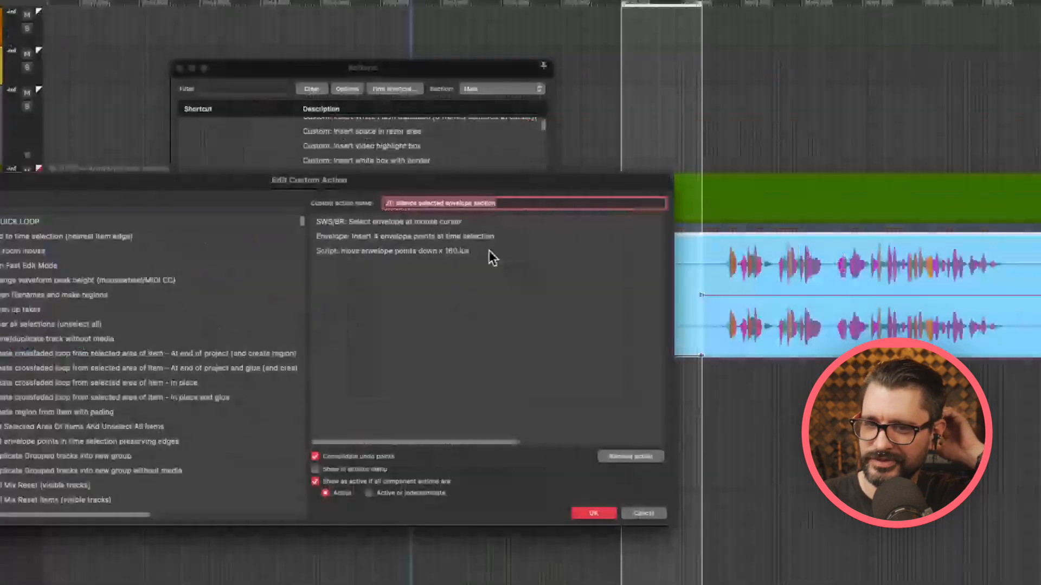
pyautogui.click(487, 252)
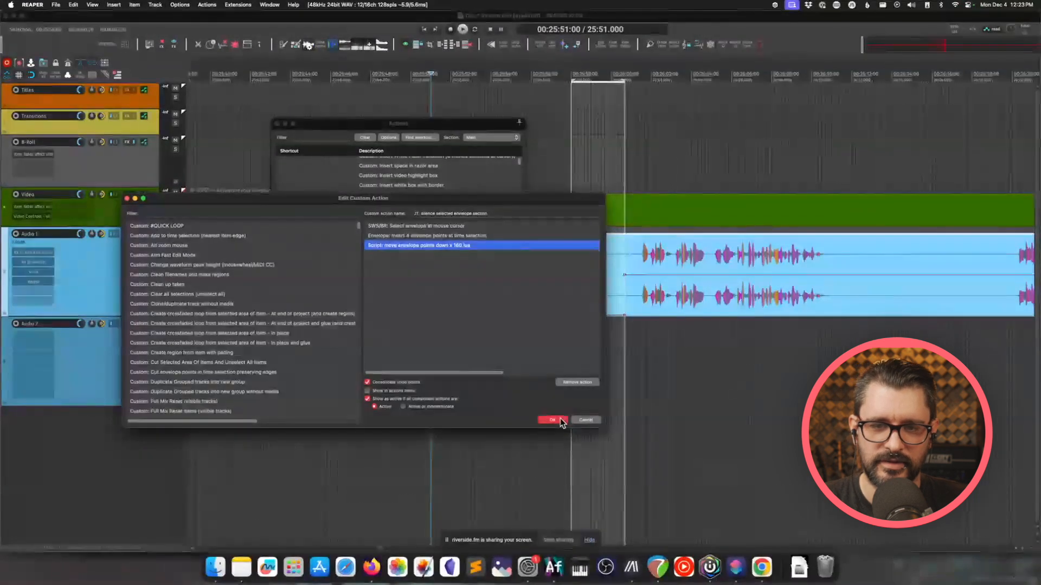
pyautogui.click(559, 419)
# Step: Remove the lowered volume envelope points around the isolated quiet word on Audio 1 to restore its level
pyautogui.click(458, 290)
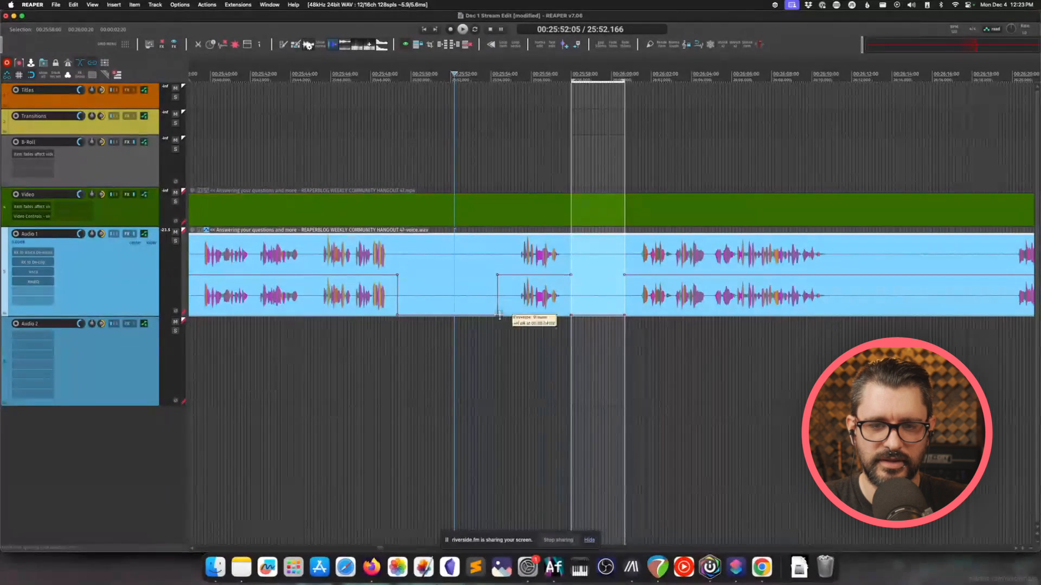
pyautogui.moveTo(498, 315); pyautogui.dragTo(418, 317)
pyautogui.keyDown('alt'); pyautogui.click(398, 315); pyautogui.keyUp('alt')
# Step: Set a time selection from 00:25:49:20 to 00:25:52:00 around the quiet word on Audio 1 and silence the volume envelope there
pyautogui.click(404, 301)
pyautogui.moveTo(404, 304); pyautogui.dragTo(449, 309)
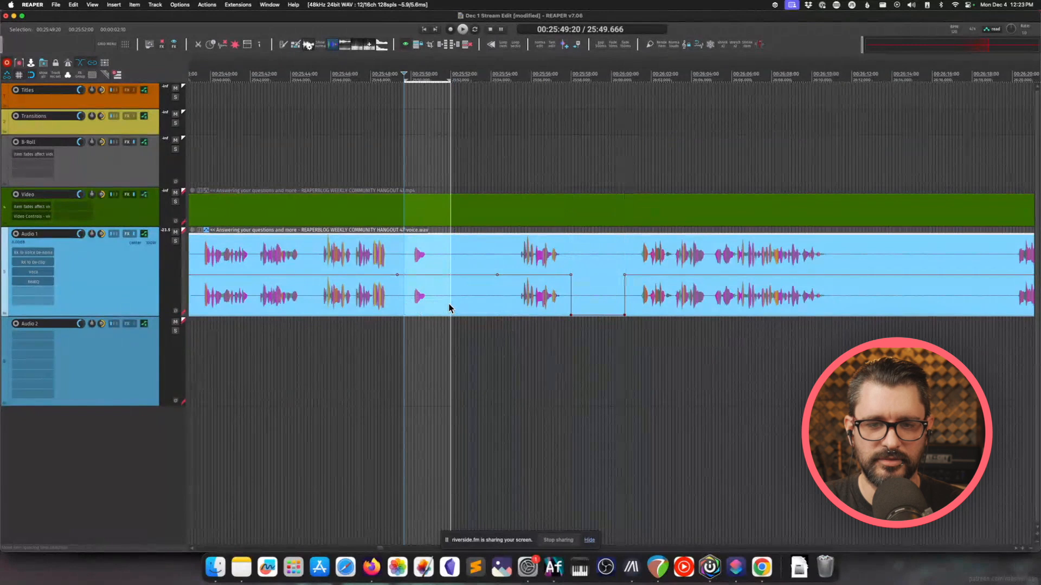
pyautogui.moveTo(427, 275); pyautogui.dragTo(429, 284)
pyautogui.doubleClick(430, 283)
pyautogui.click(429, 282)
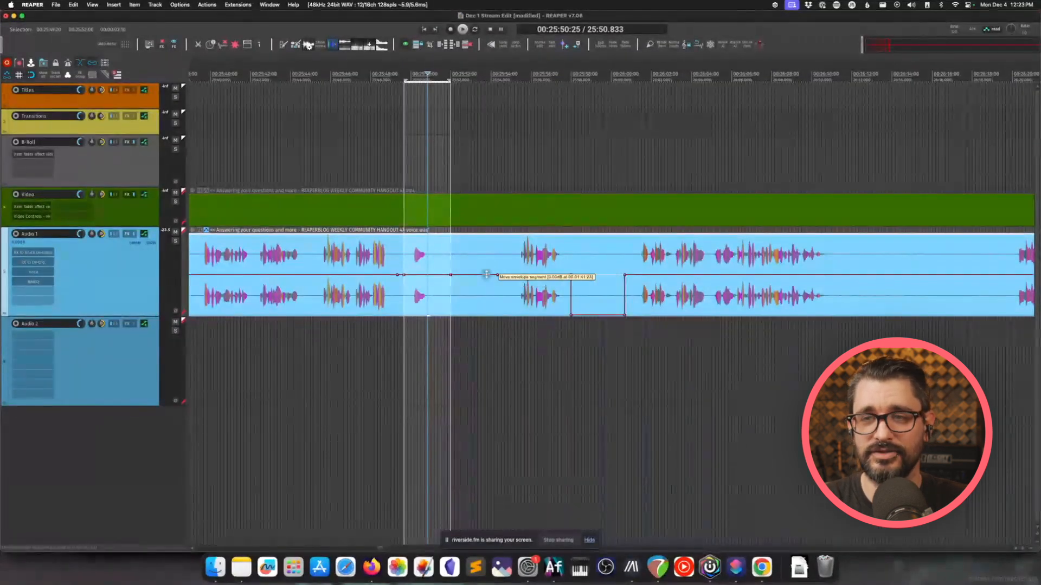
pyautogui.press('m')
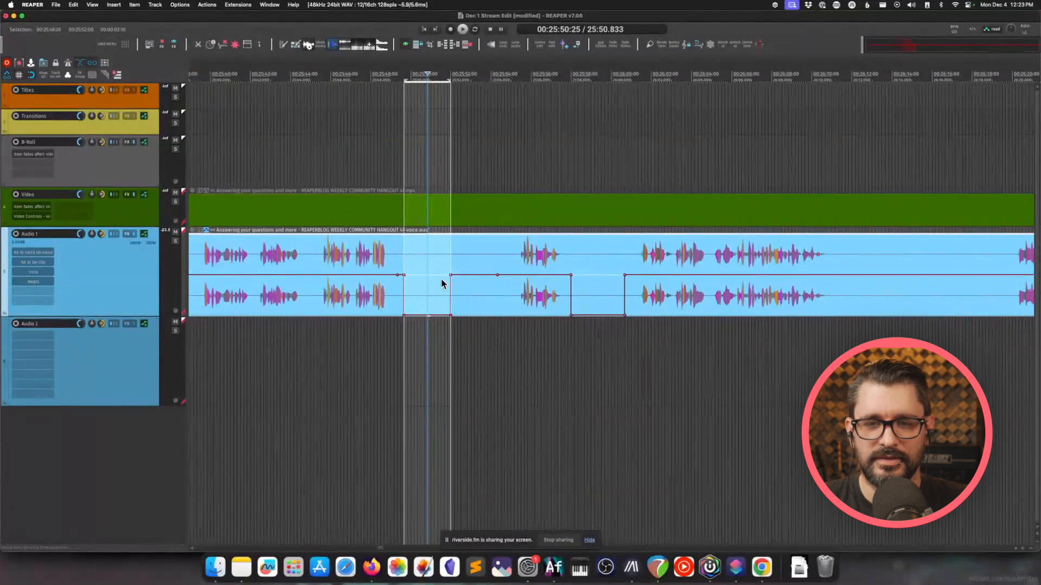
# Step: Clear the time selection and item selection, and show a longer stretch of the timeline
pyautogui.press('Escape')
pyautogui.scroll(-2, 514, 291)
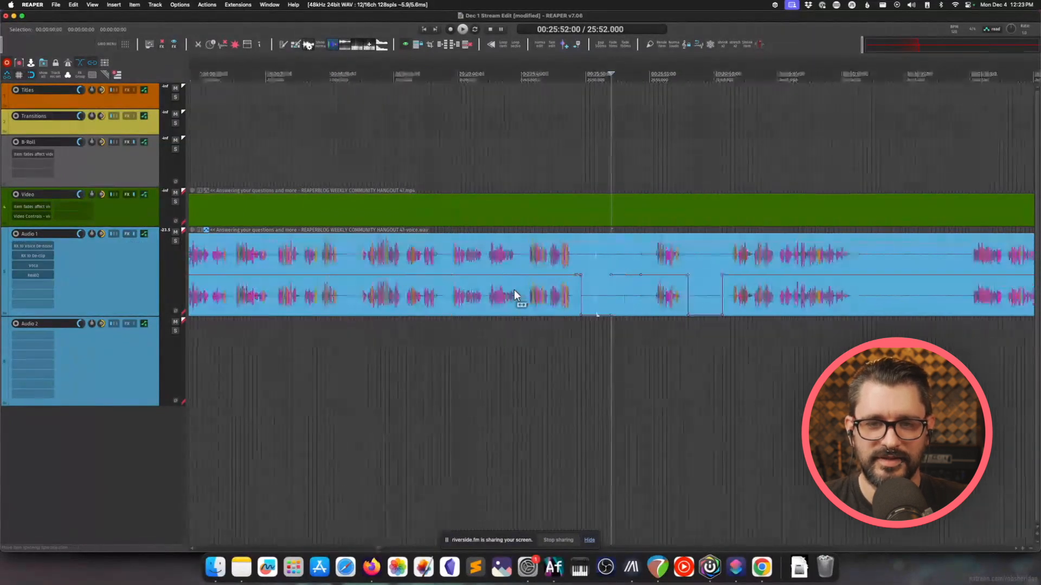
pyautogui.scroll(-4, 514, 290)
pyautogui.scroll(-1, 513, 291)
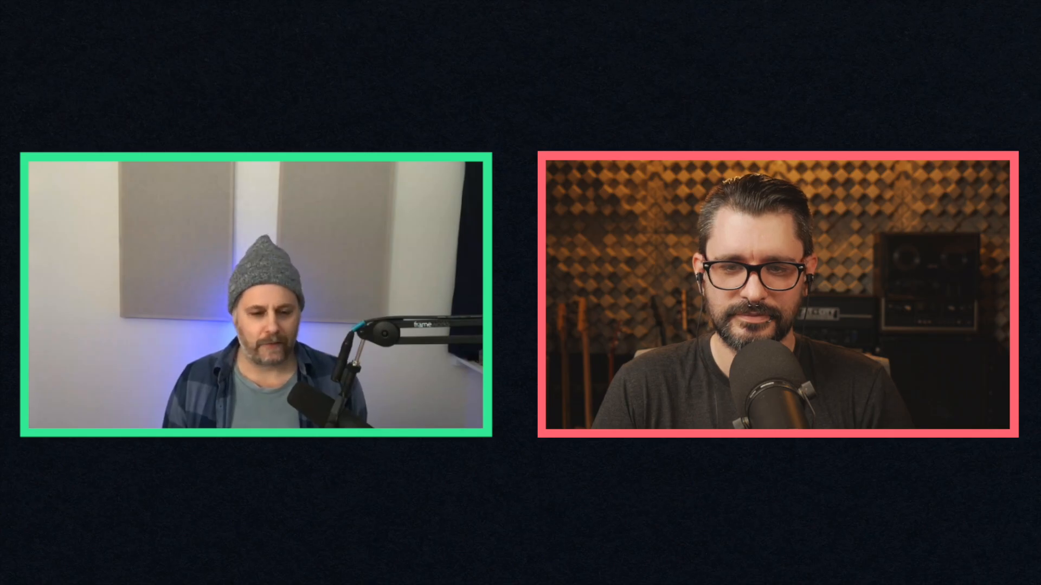